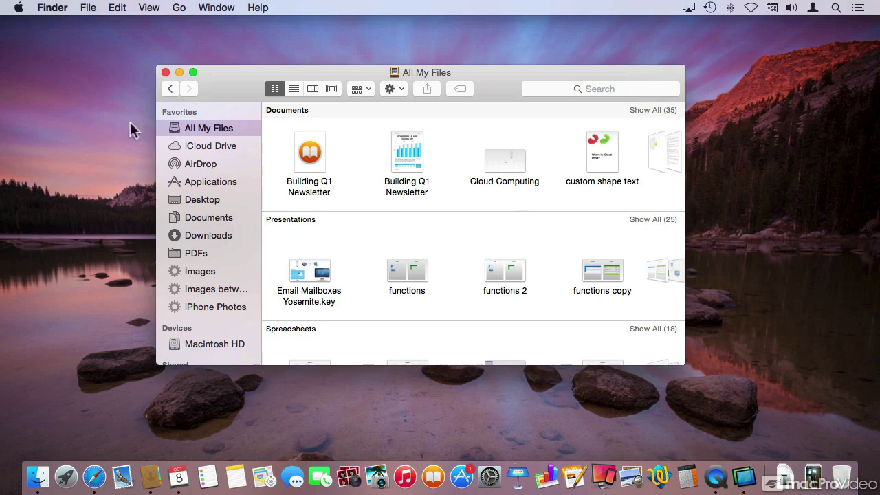
Show the iCloud Drive folder in Finder and check its location in the title path menu
{"action": "left_click", "coordinate": [203, 147]}
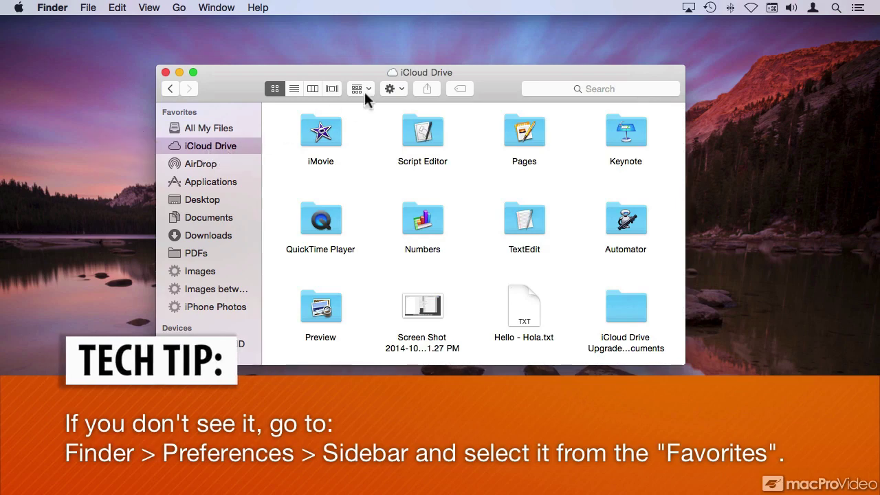
{"action": "left_click", "coordinate": [411, 71], "text": "super"}
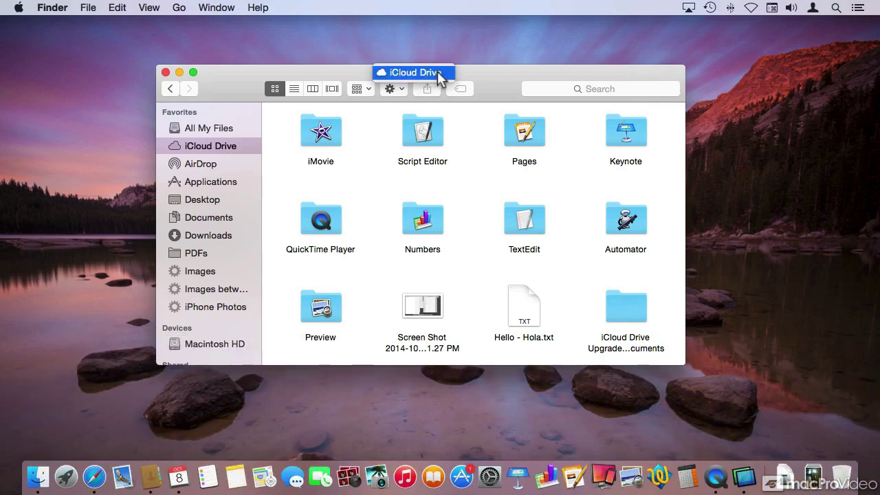
{"action": "left_click", "coordinate": [438, 72]}
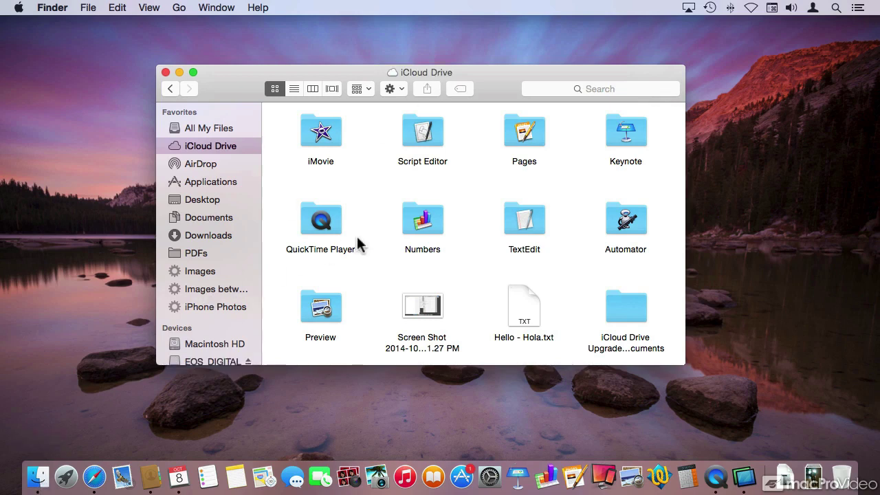
In a new Finder window, copy _MG_3780.CR2 from EOS_DIGITAL's DCIM/100CANON folder to the desktop
{"action": "key", "text": "super+n"}
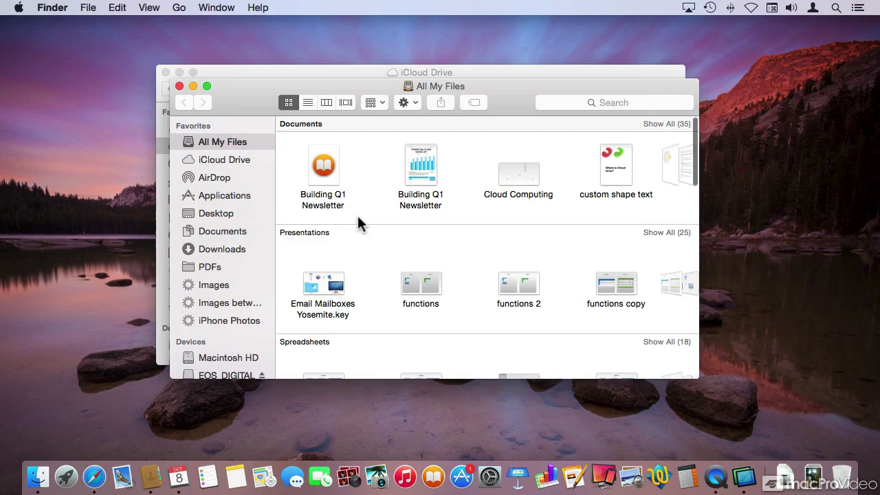
{"action": "scroll", "coordinate": [248, 252], "scroll_direction": "down", "scroll_amount": 1}
{"action": "scroll", "coordinate": [248, 258], "scroll_direction": "down", "scroll_amount": 4}
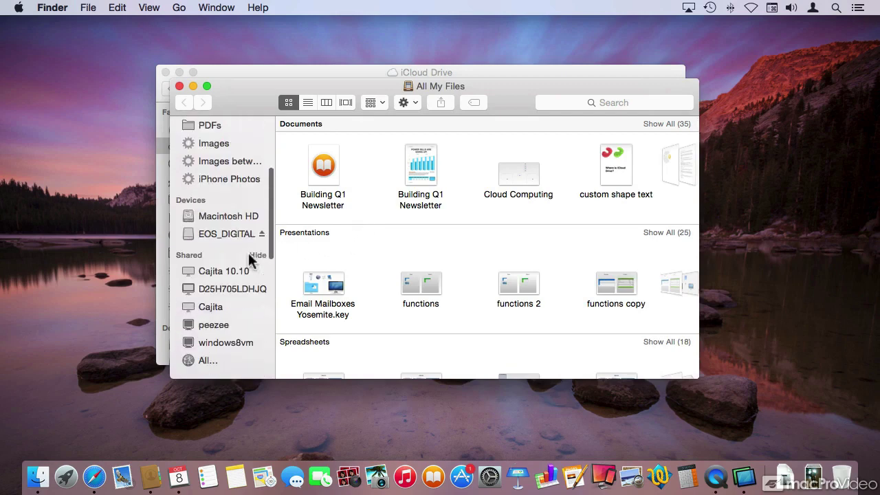
{"action": "left_click", "coordinate": [206, 234]}
{"action": "left_click", "coordinate": [330, 147]}
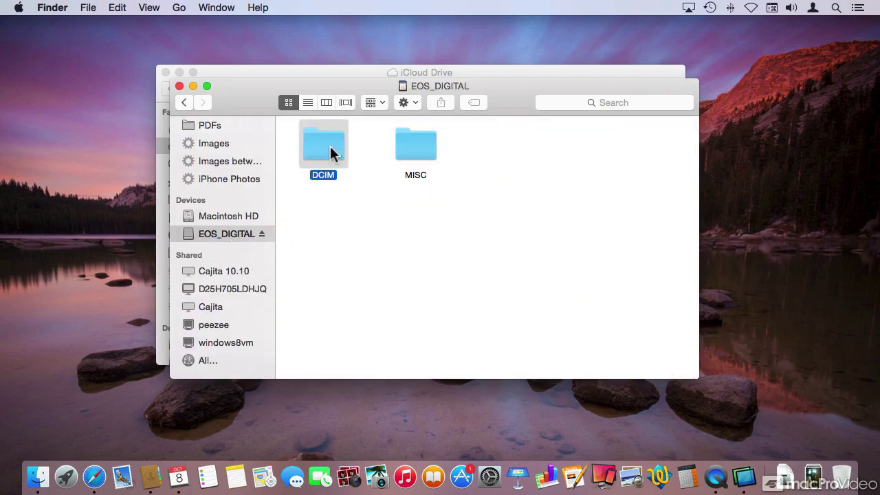
{"action": "double_click", "coordinate": [319, 156]}
{"action": "double_click", "coordinate": [333, 152]}
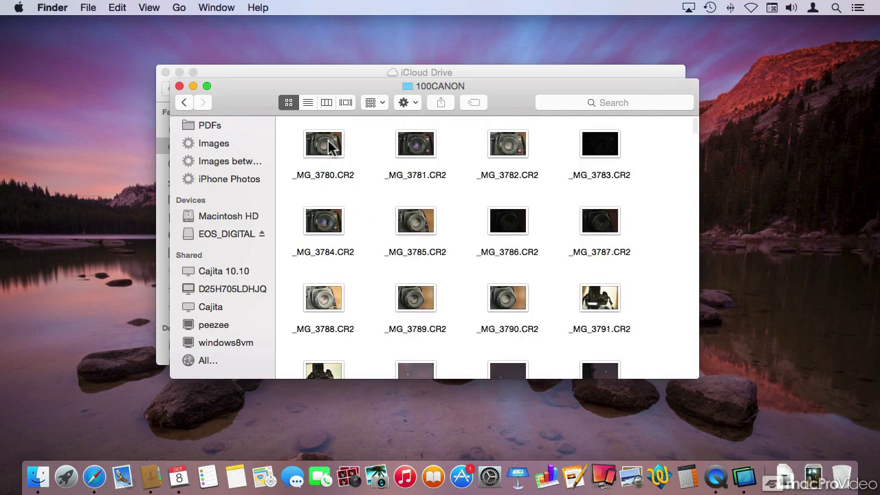
{"action": "left_click_drag", "start_coordinate": [328, 148], "coordinate": [96, 117]}
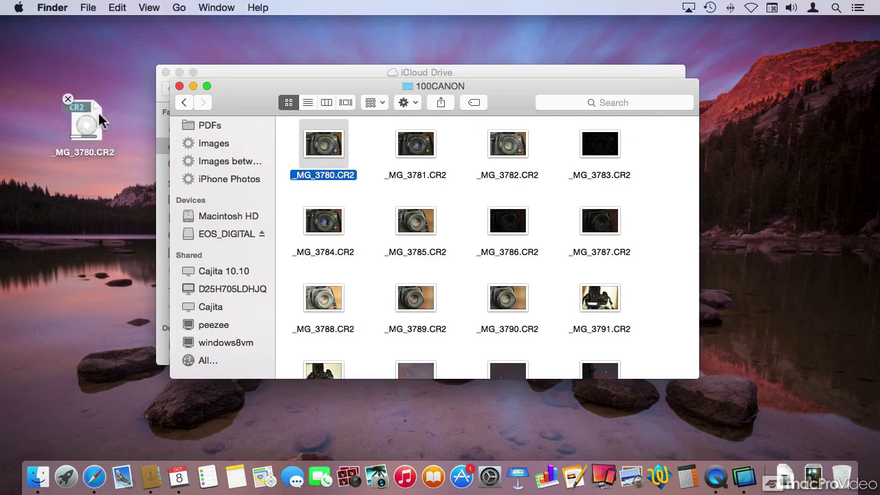
Eject the EOS_DIGITAL card and close its Finder window
{"action": "left_click", "coordinate": [262, 235]}
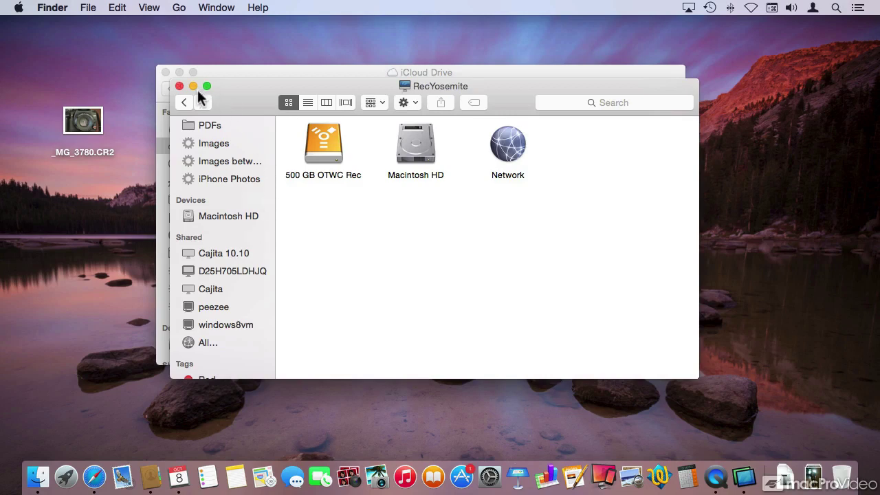
{"action": "left_click", "coordinate": [178, 86]}
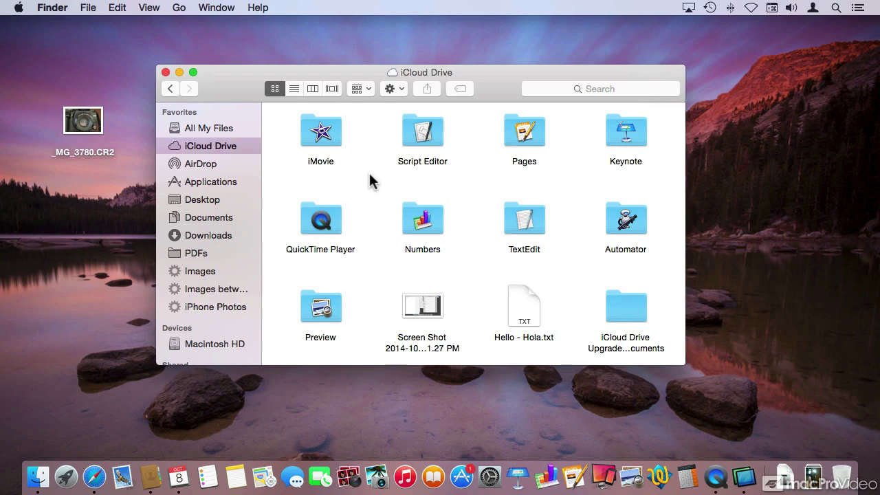
Move _MG_3780.CR2 from the desktop into the iCloud Drive Preview folder
{"action": "double_click", "coordinate": [334, 305]}
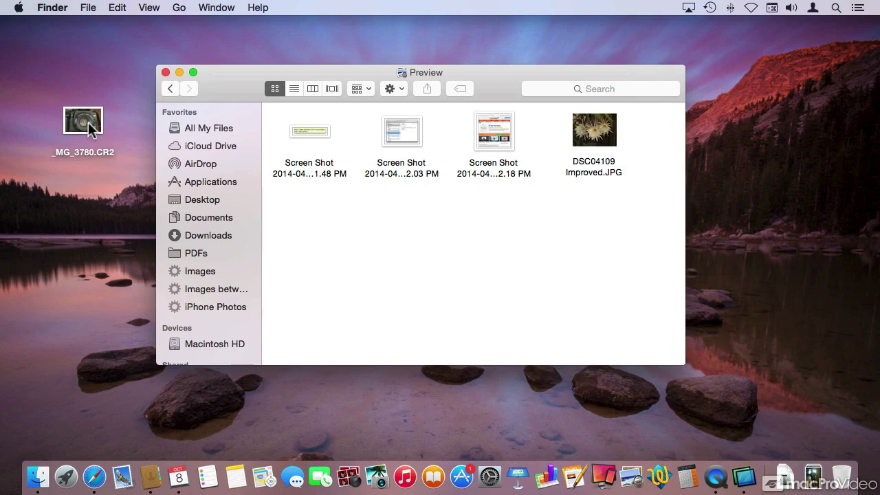
{"action": "left_click_drag", "start_coordinate": [92, 130], "coordinate": [395, 230]}
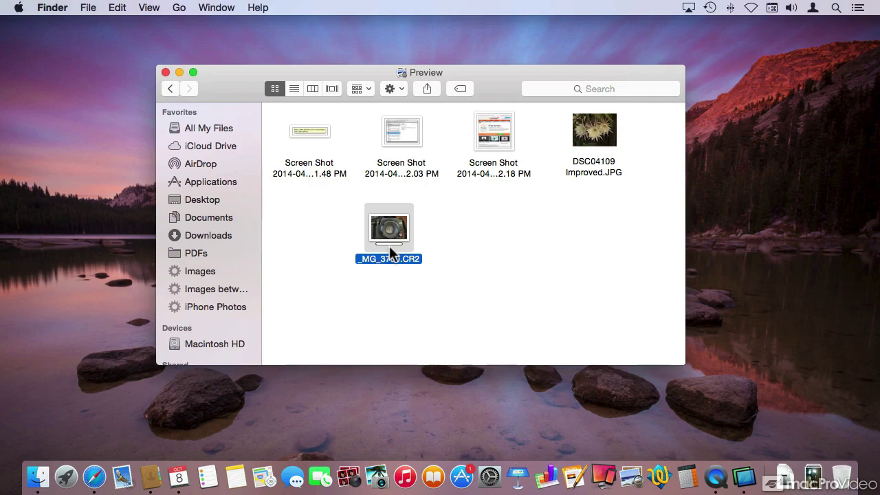
Review _MG_3780.CR2's Get Info details (22.2 MB Canon raw image), then close the Info window
{"action": "key", "text": "super+i"}
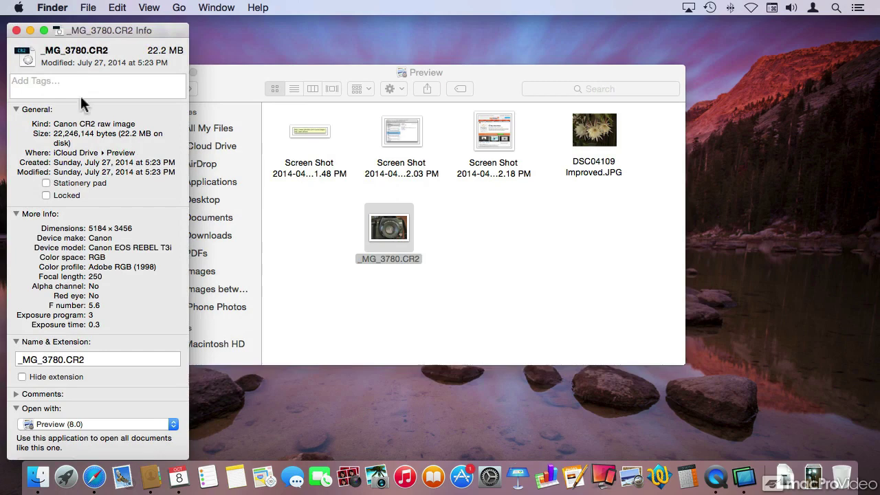
{"action": "left_click", "coordinate": [16, 30]}
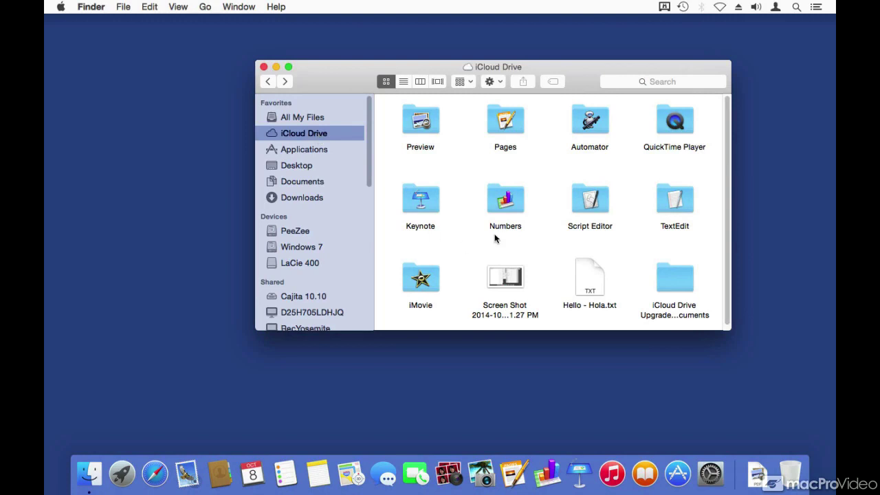
On the second Mac, open the iCloud Drive Preview folder and select the synced _MG_3780.CR2
{"action": "double_click", "coordinate": [423, 122]}
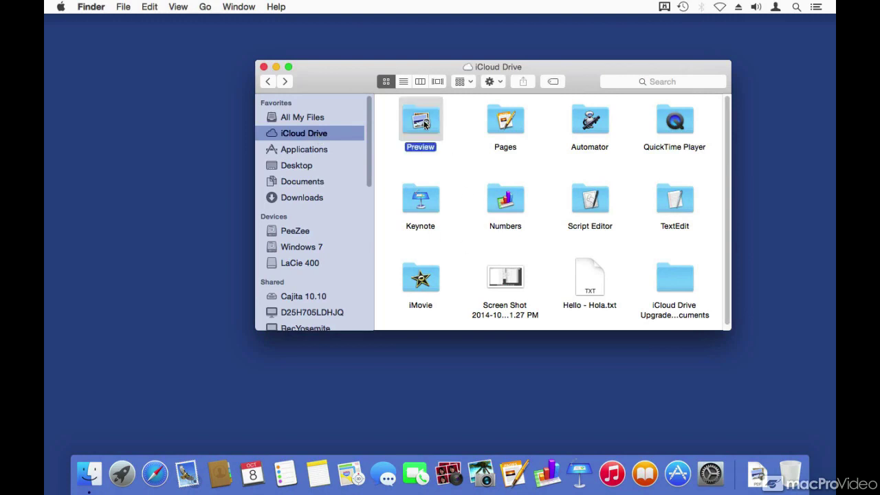
{"action": "left_click", "coordinate": [675, 137]}
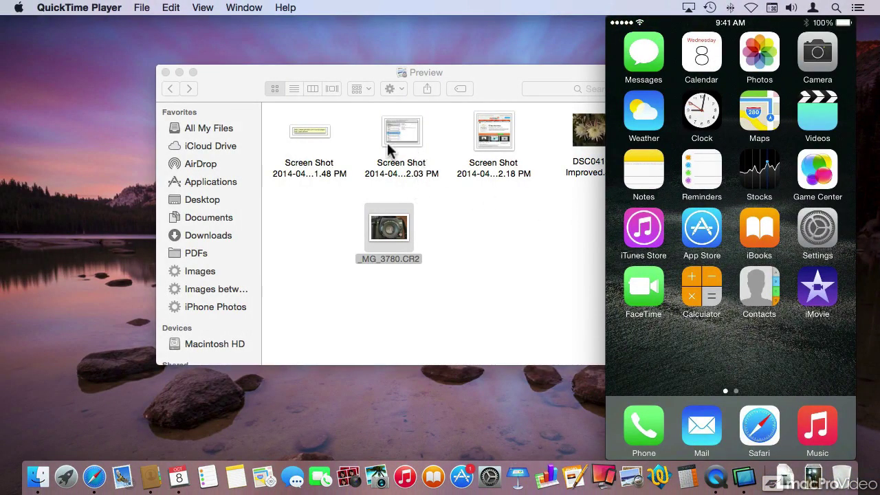
Close the Preview folder window, launch iMovie on the iPhone and open its video browser
{"action": "left_click", "coordinate": [162, 72]}
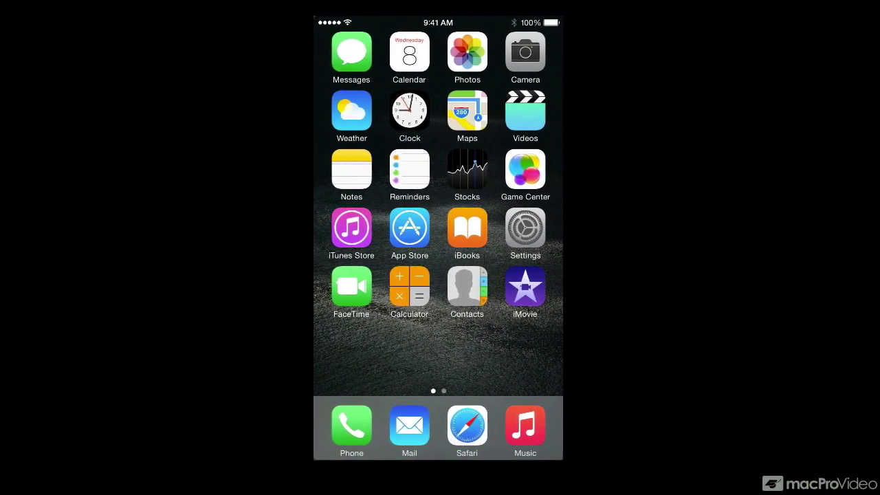
{"action": "left_click", "coordinate": [525, 289]}
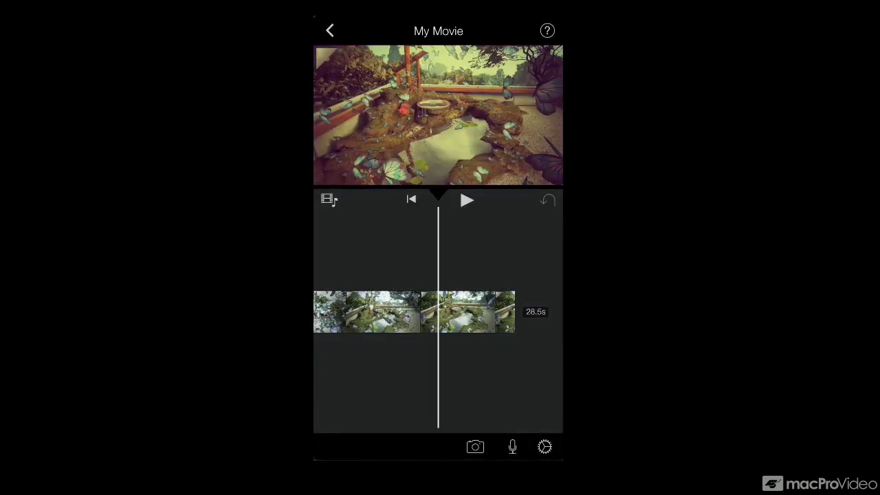
{"action": "left_click", "coordinate": [330, 199]}
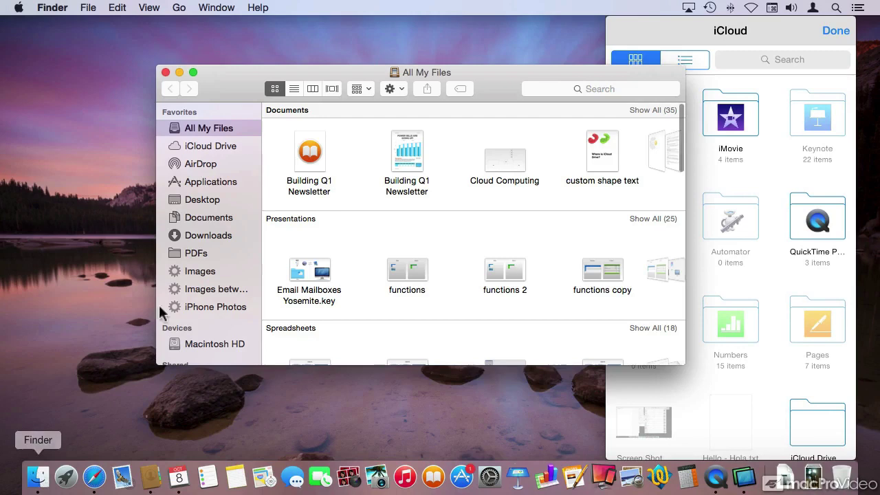
Show iCloud Drive in Finder and open the iMovie folder in the iPhone's iCloud browser
{"action": "left_click", "coordinate": [221, 146]}
{"action": "left_click_drag", "start_coordinate": [350, 67], "coordinate": [240, 40]}
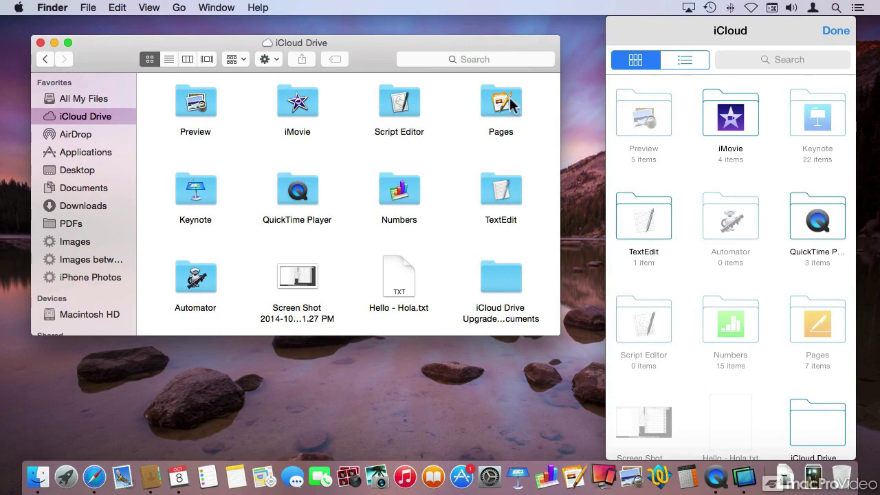
{"action": "left_click", "coordinate": [730, 113]}
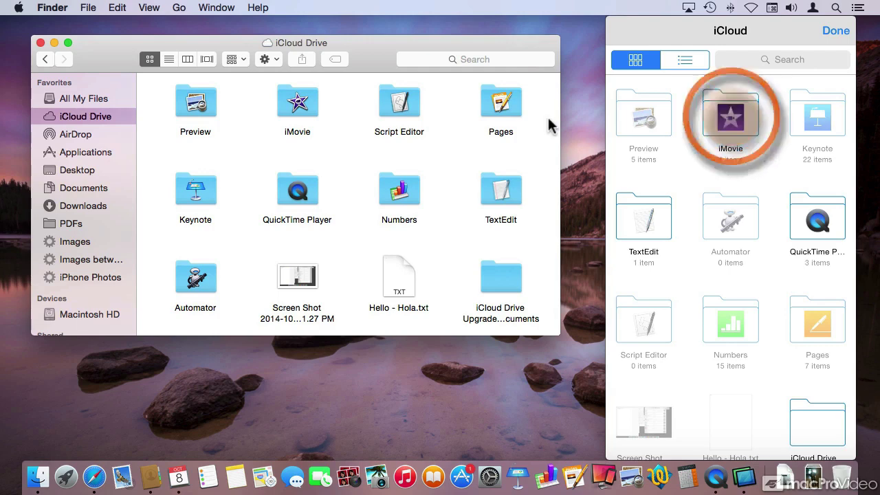
Move _MG_3780.CR2 from the Preview folder into the iMovie folder and open it to verify
{"action": "double_click", "coordinate": [201, 106]}
{"action": "left_click", "coordinate": [282, 204]}
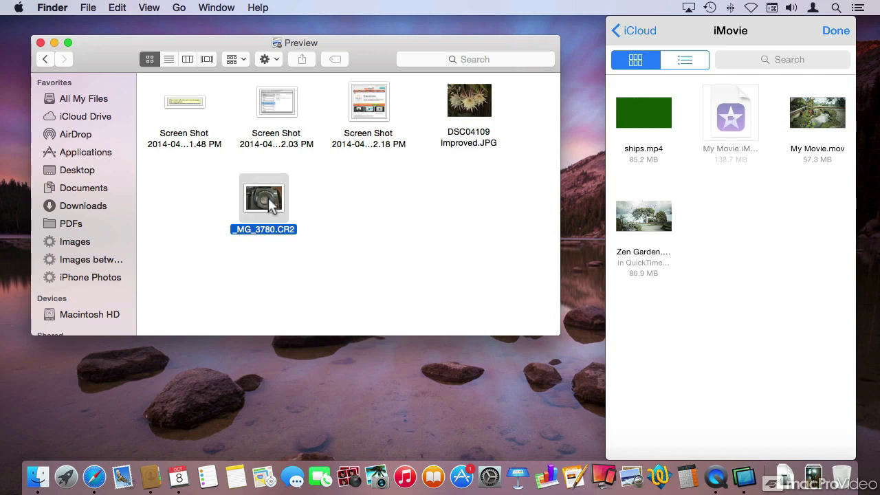
{"action": "left_click_drag", "start_coordinate": [268, 204], "coordinate": [315, 112]}
{"action": "double_click", "coordinate": [314, 111]}
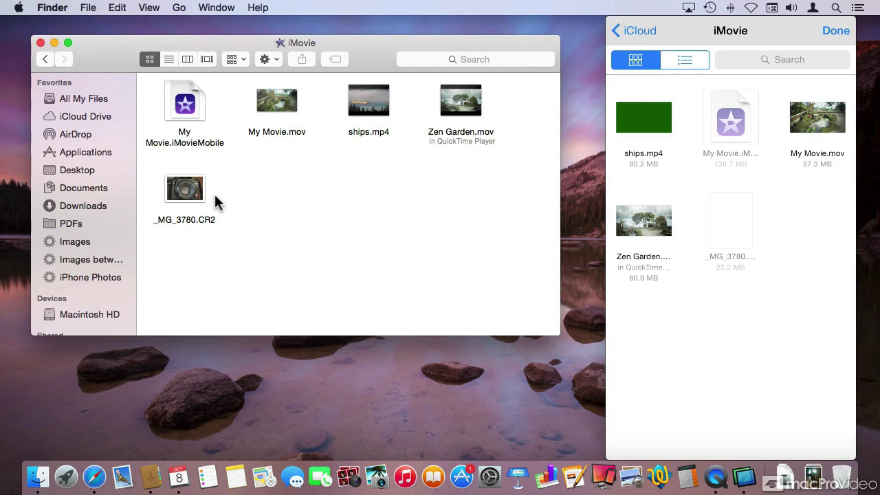
{"action": "left_click", "coordinate": [20, 8]}
{"action": "left_click", "coordinate": [26, 46]}
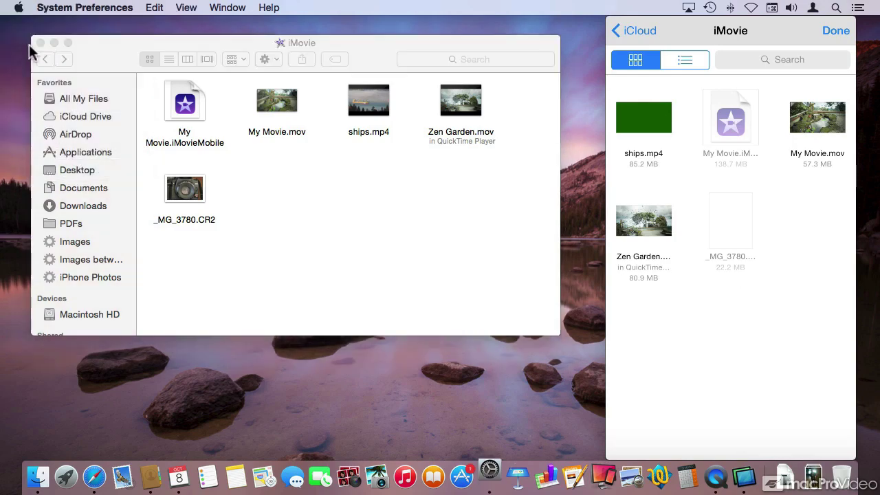
{"action": "left_click", "coordinate": [225, 244]}
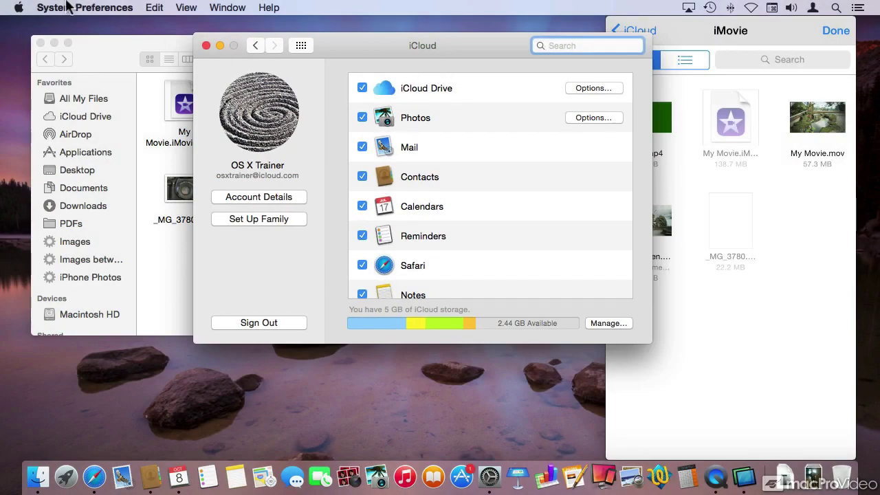
{"action": "left_click", "coordinate": [69, 7]}
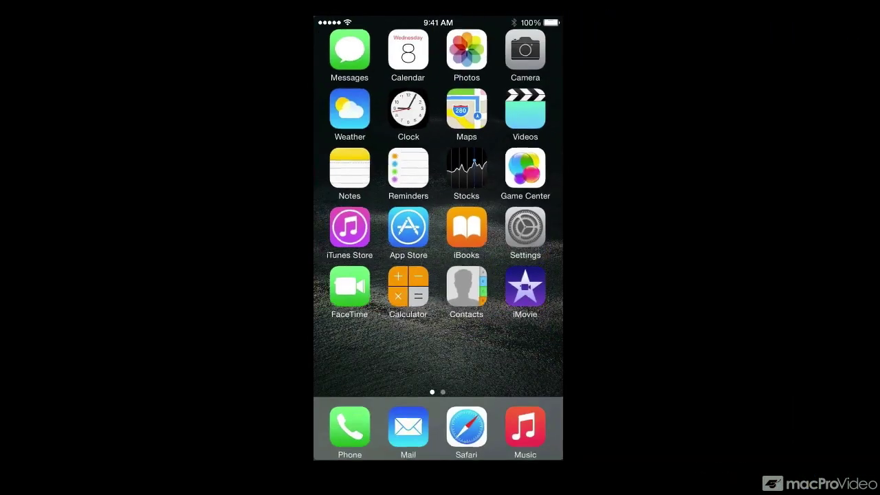
On the iPhone, open Settings > iCloud and confirm iCloud Drive is On
{"action": "left_click", "coordinate": [524, 227]}
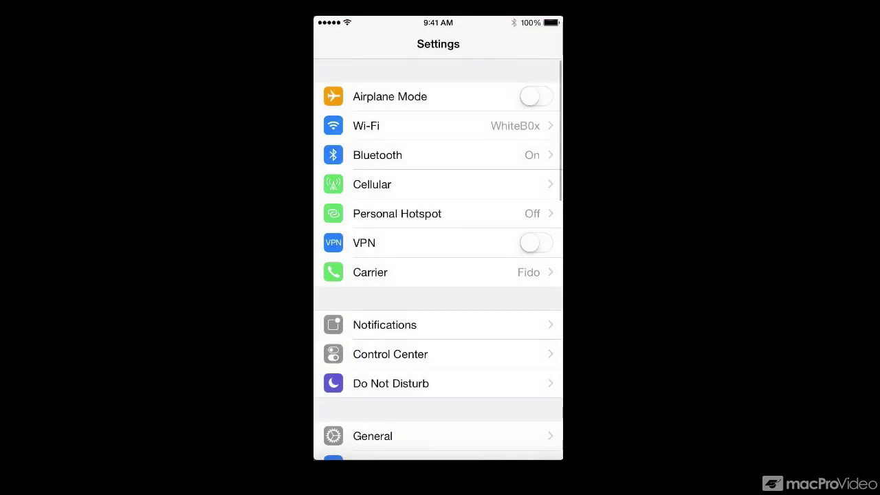
{"action": "scroll", "coordinate": [438, 260], "scroll_direction": "down", "scroll_amount": 6}
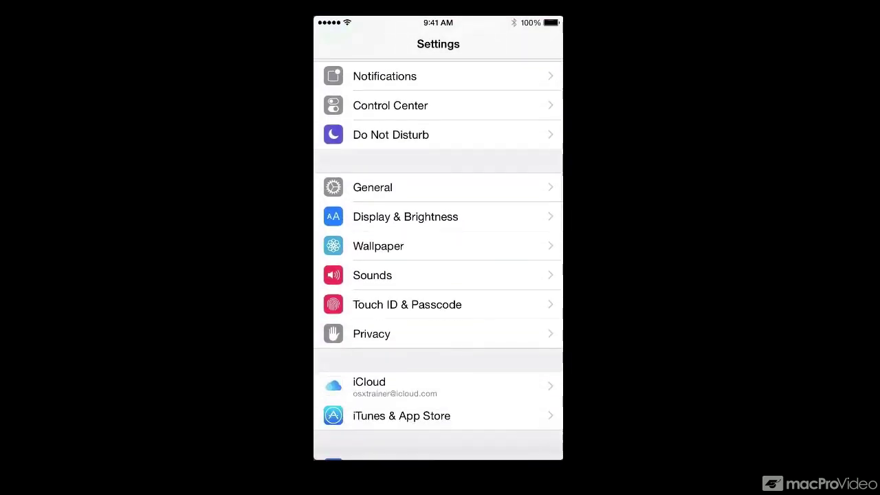
{"action": "left_click", "coordinate": [430, 389]}
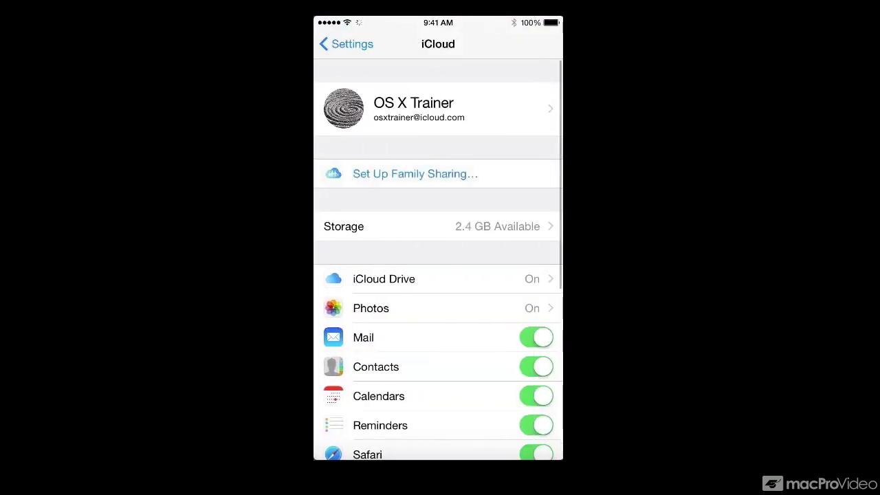
{"action": "left_click", "coordinate": [442, 279]}
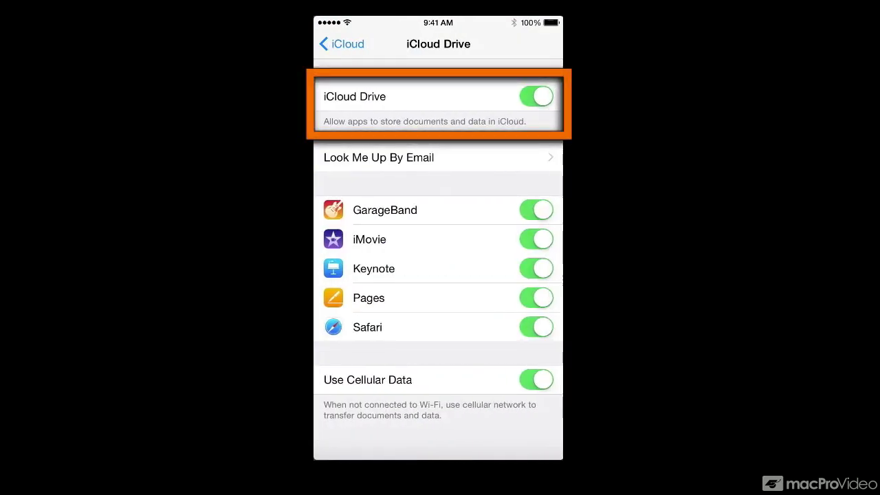
{"action": "left_click", "coordinate": [341, 43]}
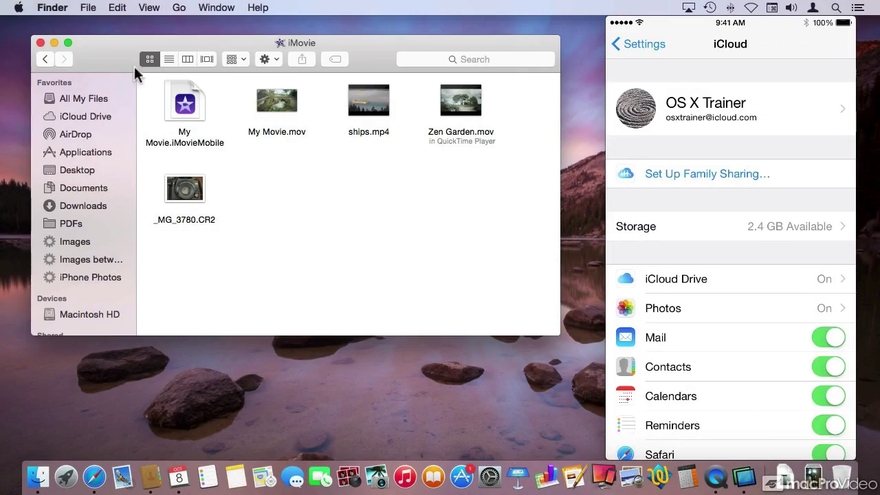
Open the Mac's iCloud preferences from the Apple menu and place the window beside the iPhone
{"action": "left_click", "coordinate": [17, 7]}
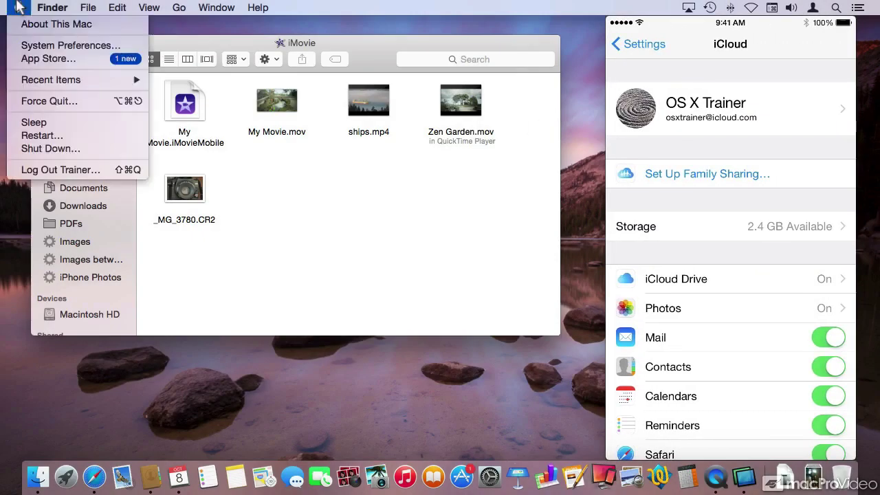
{"action": "left_click", "coordinate": [31, 45]}
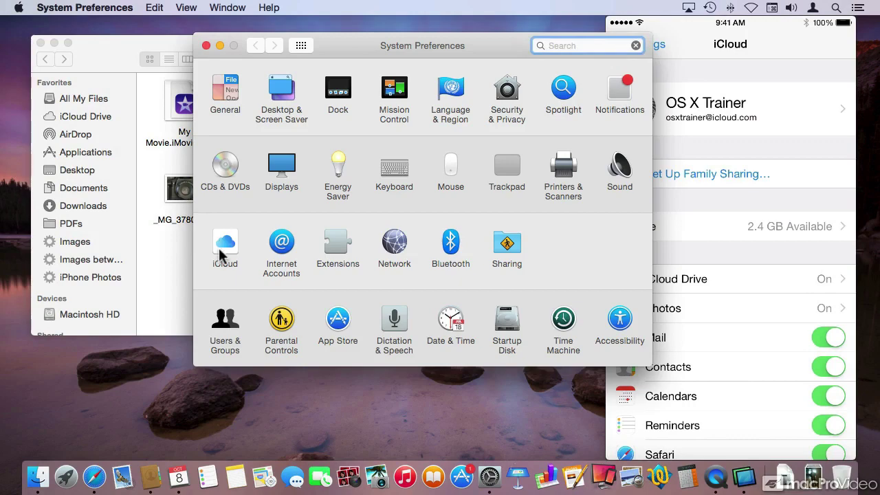
{"action": "left_click", "coordinate": [221, 251]}
{"action": "left_click_drag", "start_coordinate": [161, 45], "coordinate": [77, 49]}
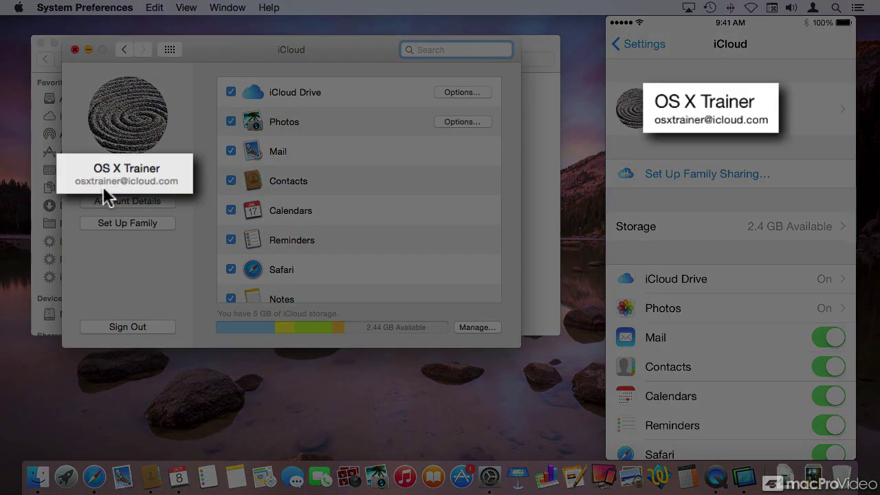